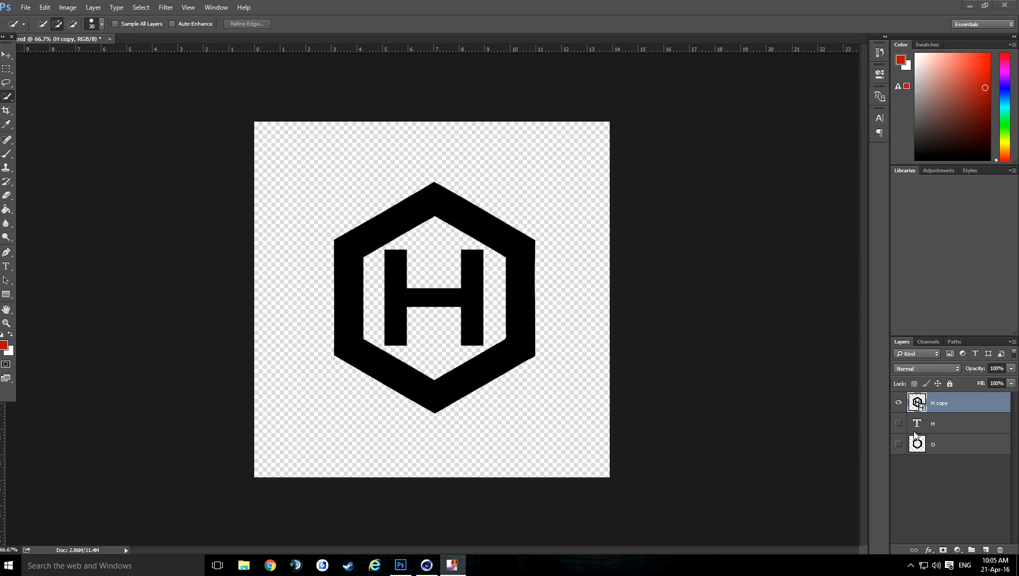
Step: Convert the outline of the hexagon-H logo on the H copy layer into a work path with 2.0 pixels tolerance and display the document's paths
{"action": "left_click", "coordinate": [965, 409]}
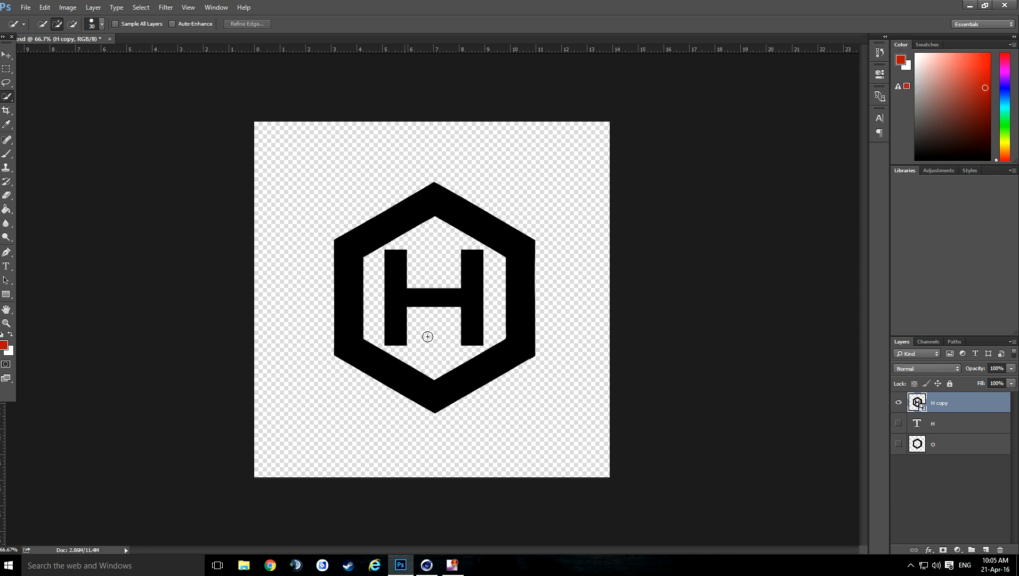
{"action": "left_click", "coordinate": [435, 393]}
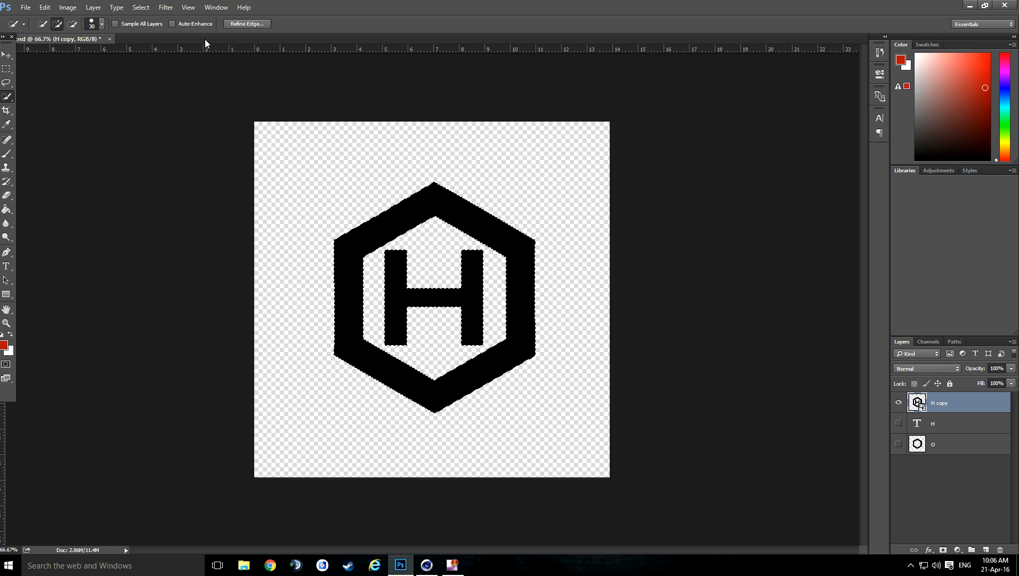
{"action": "right_click", "coordinate": [424, 305]}
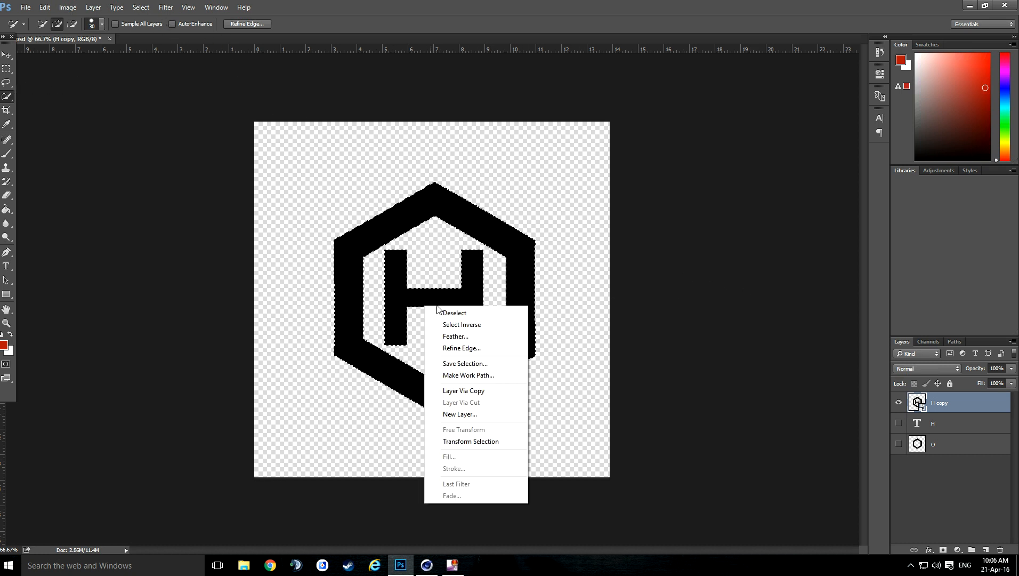
{"action": "left_click", "coordinate": [476, 376]}
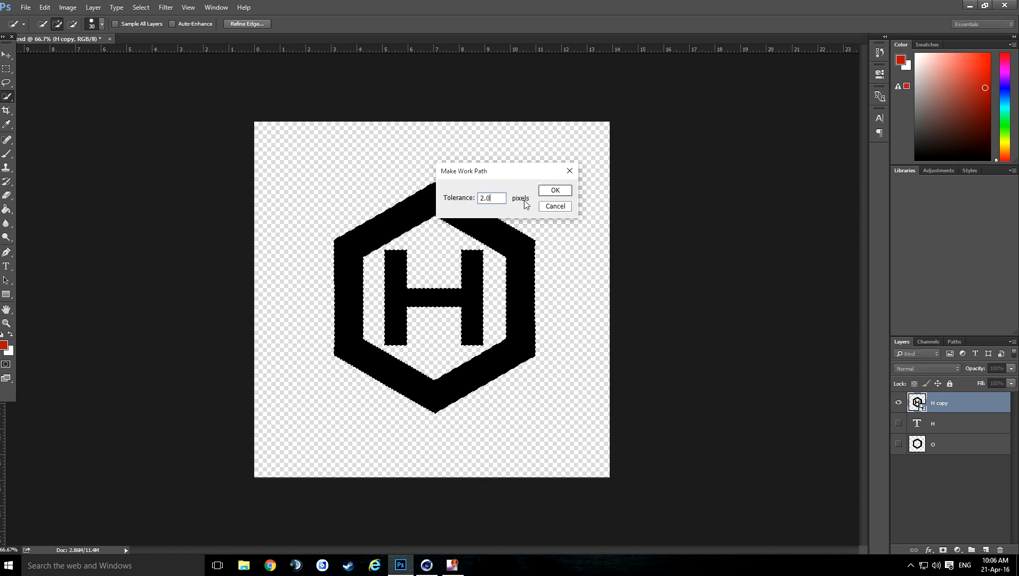
{"action": "left_click", "coordinate": [555, 191]}
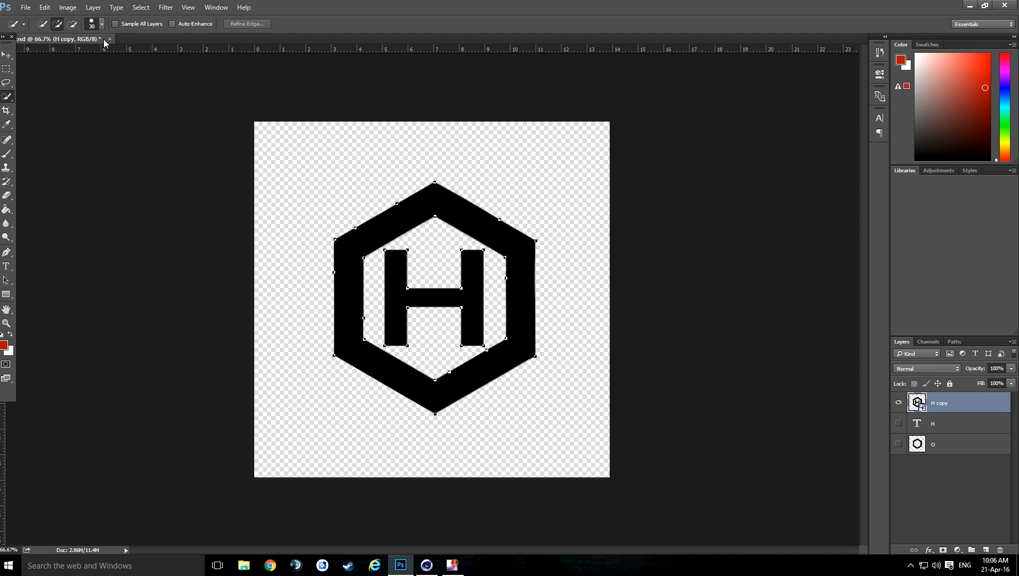
{"action": "left_click", "coordinate": [215, 8]}
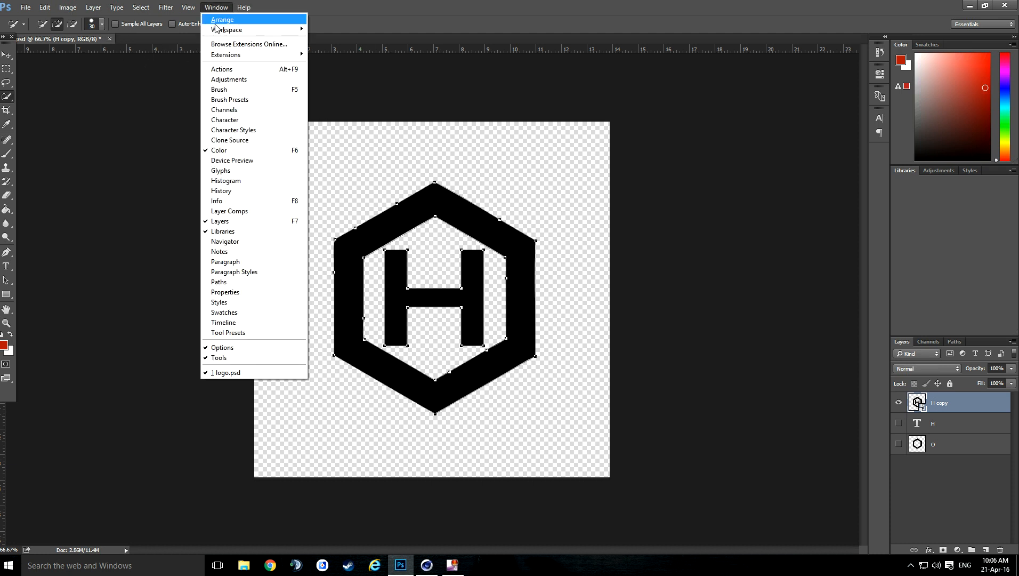
{"action": "left_click", "coordinate": [233, 282]}
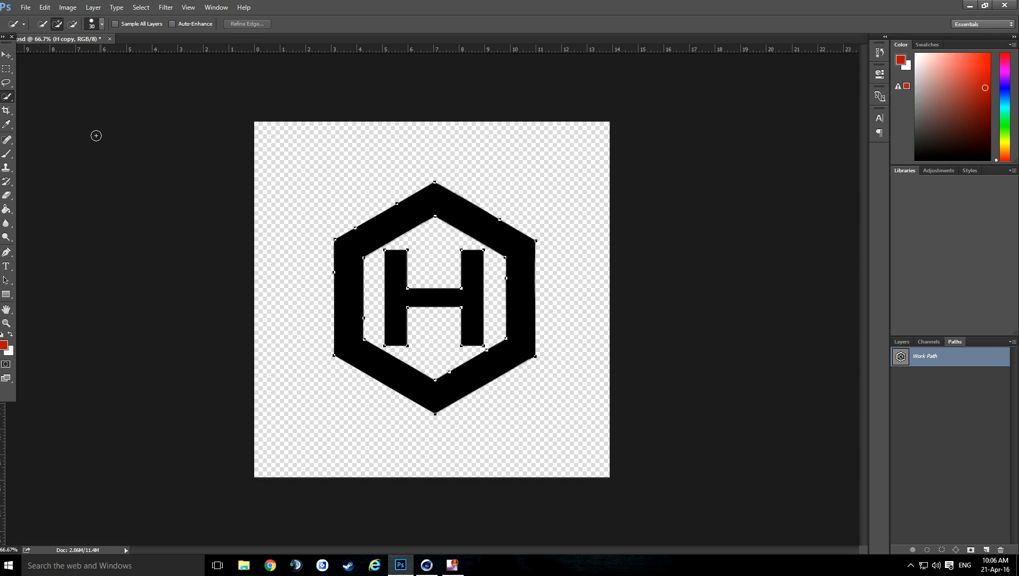
Step: Export the Work Path as the Adobe Illustrator file logo.ai on the Desktop, replacing the existing file
{"action": "left_click", "coordinate": [25, 7]}
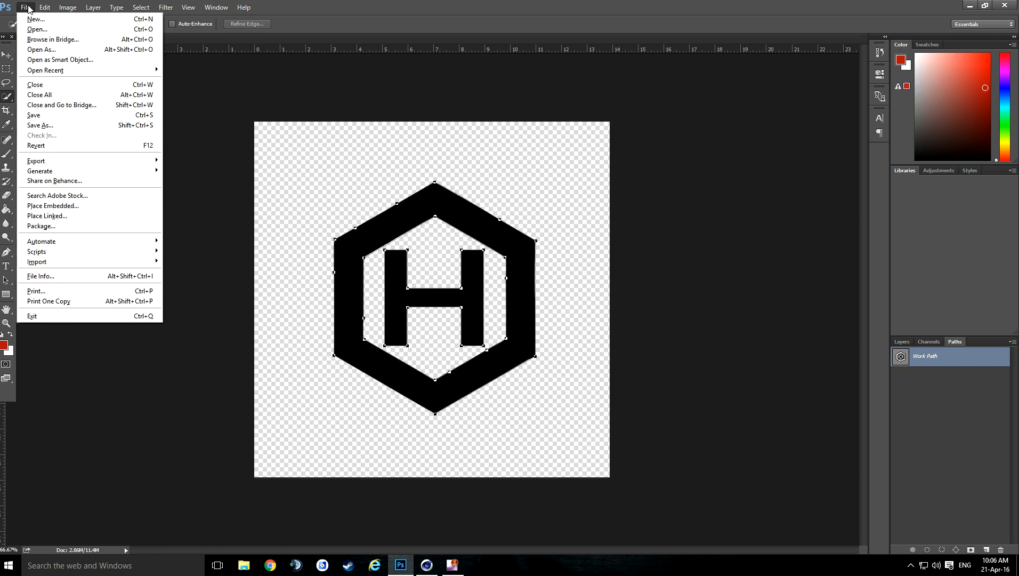
{"action": "mouse_move", "coordinate": [46, 160]}
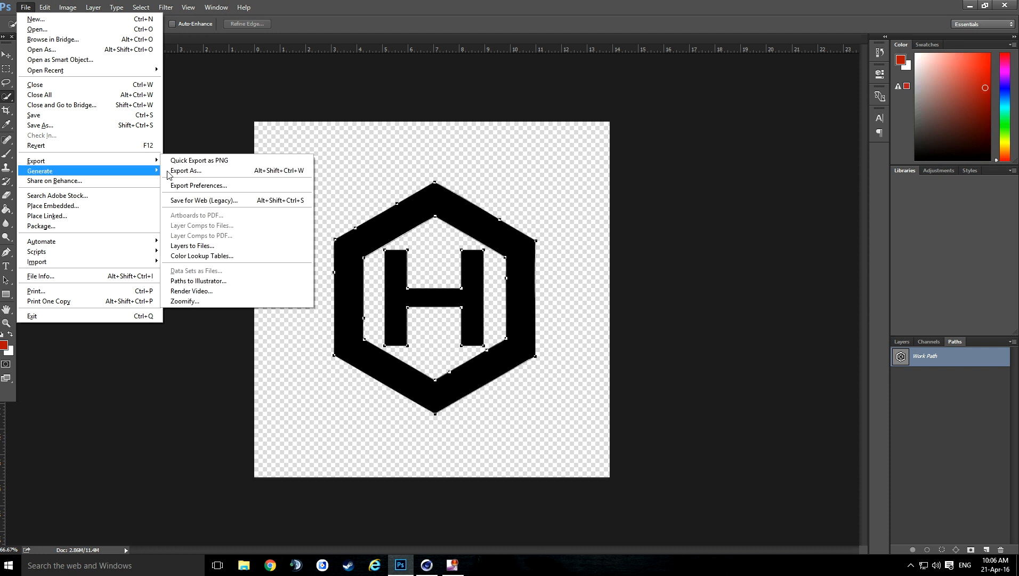
{"action": "left_click", "coordinate": [220, 280]}
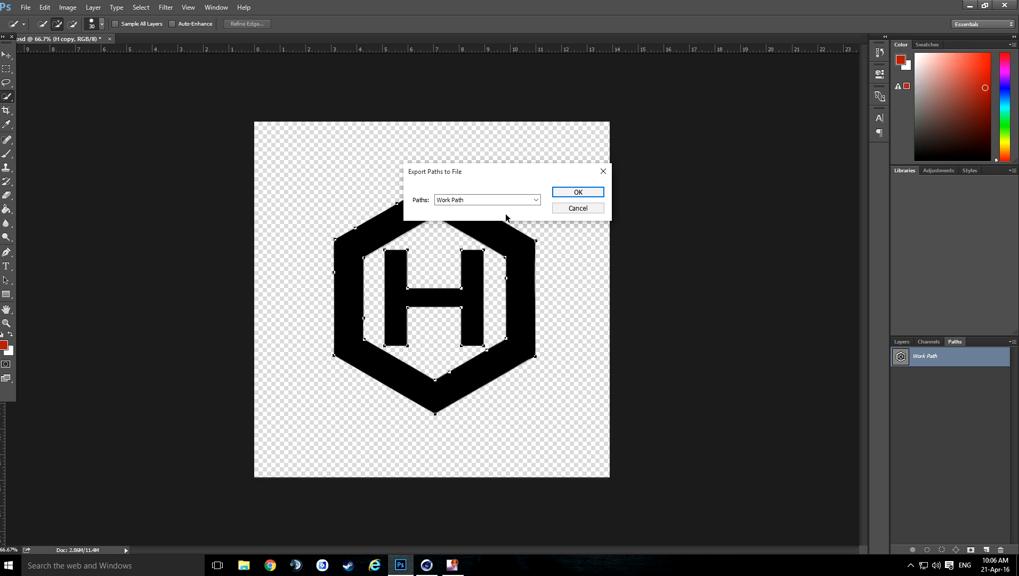
{"action": "left_click", "coordinate": [514, 199]}
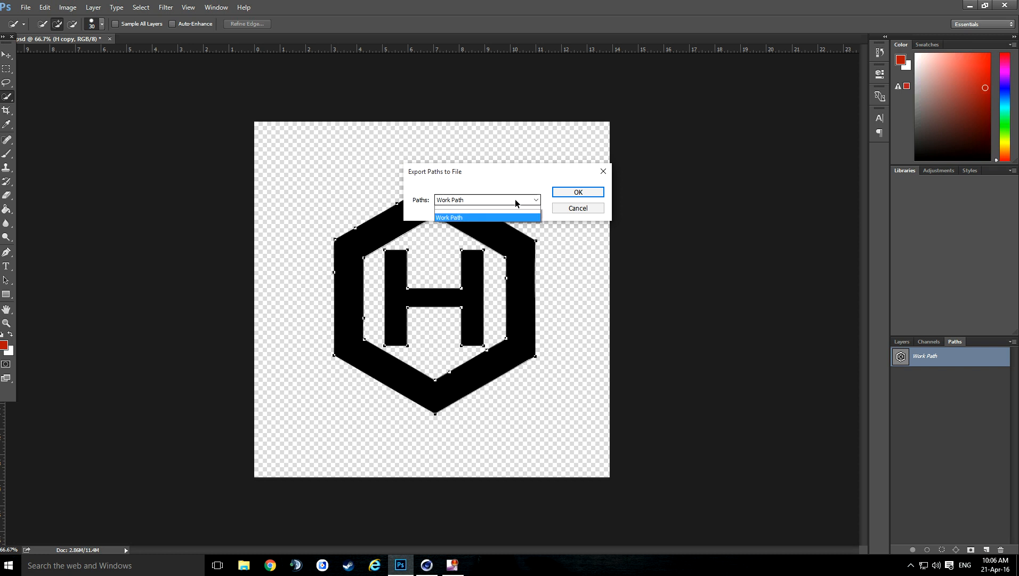
{"action": "left_click", "coordinate": [491, 220]}
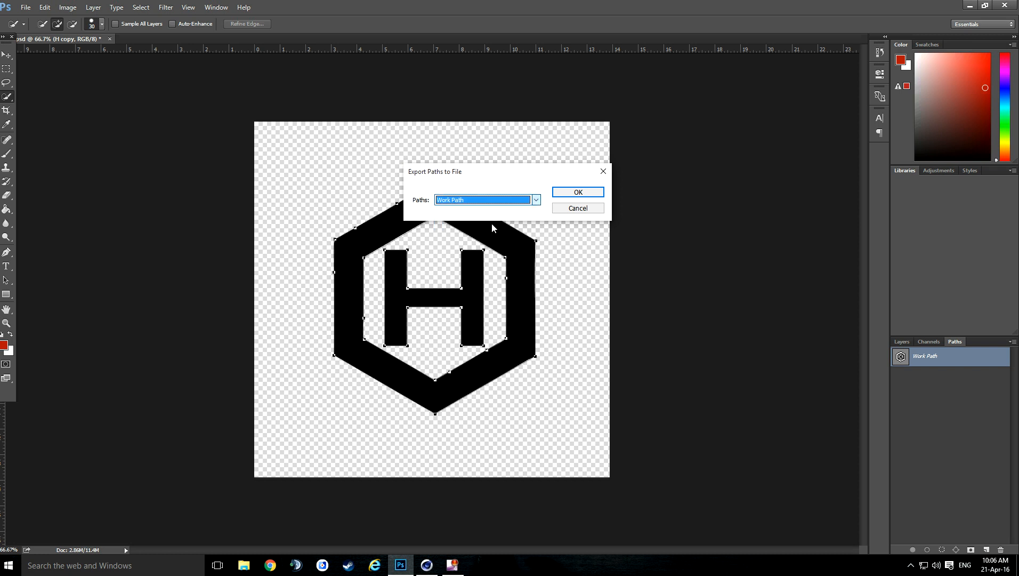
{"action": "left_click", "coordinate": [571, 191]}
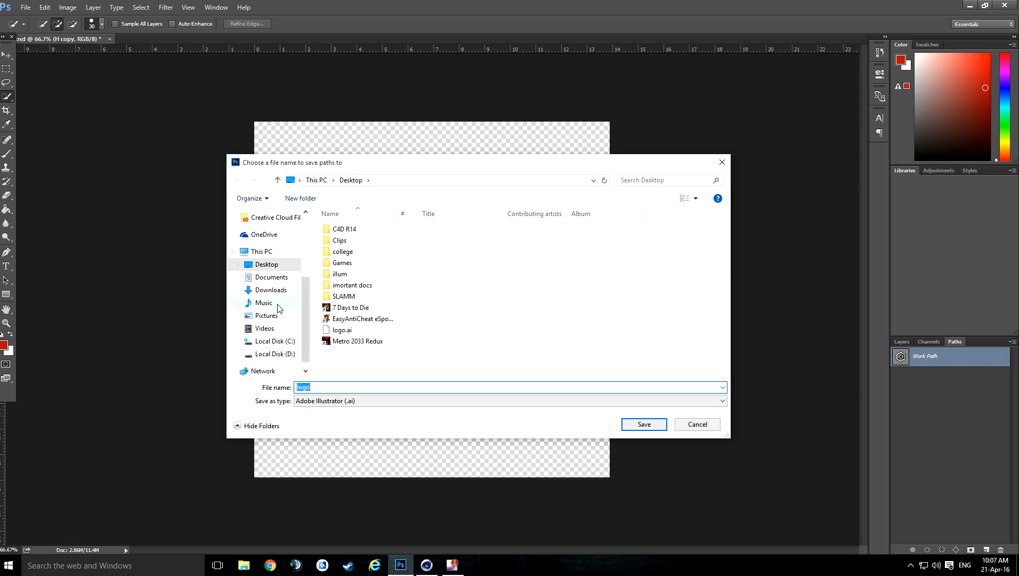
{"action": "left_click", "coordinate": [274, 265]}
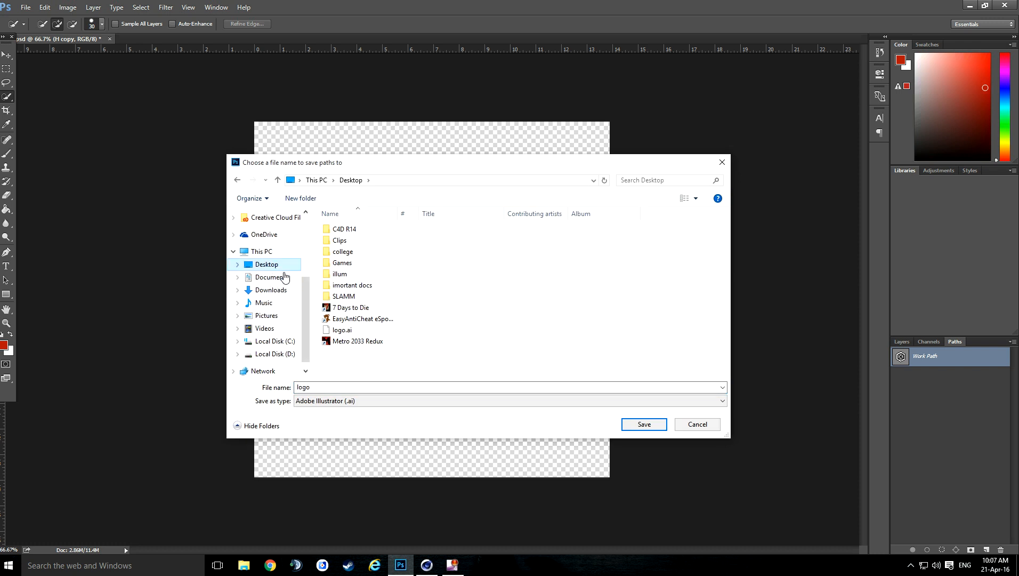
{"action": "left_click", "coordinate": [645, 429]}
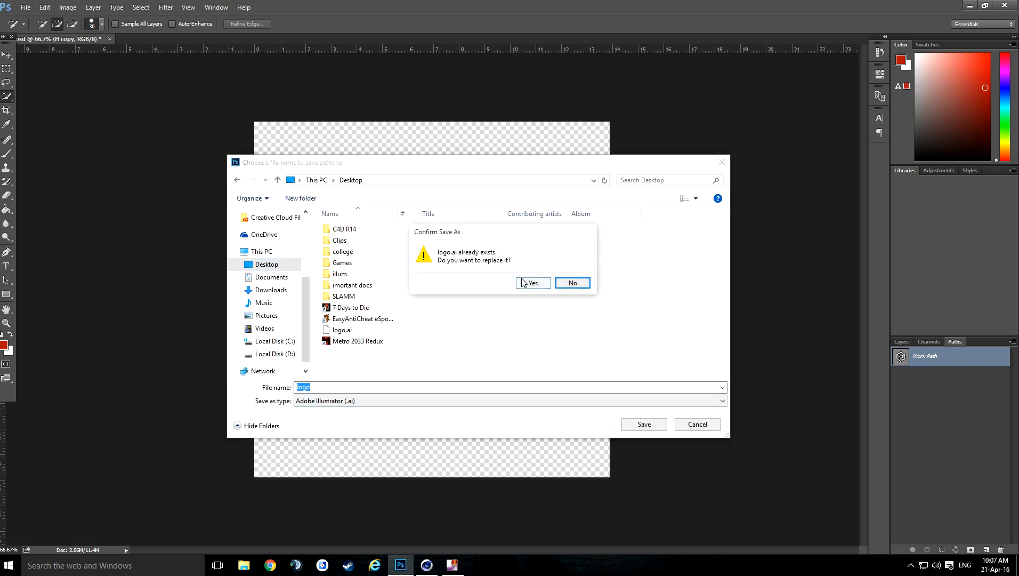
{"action": "left_click", "coordinate": [523, 283]}
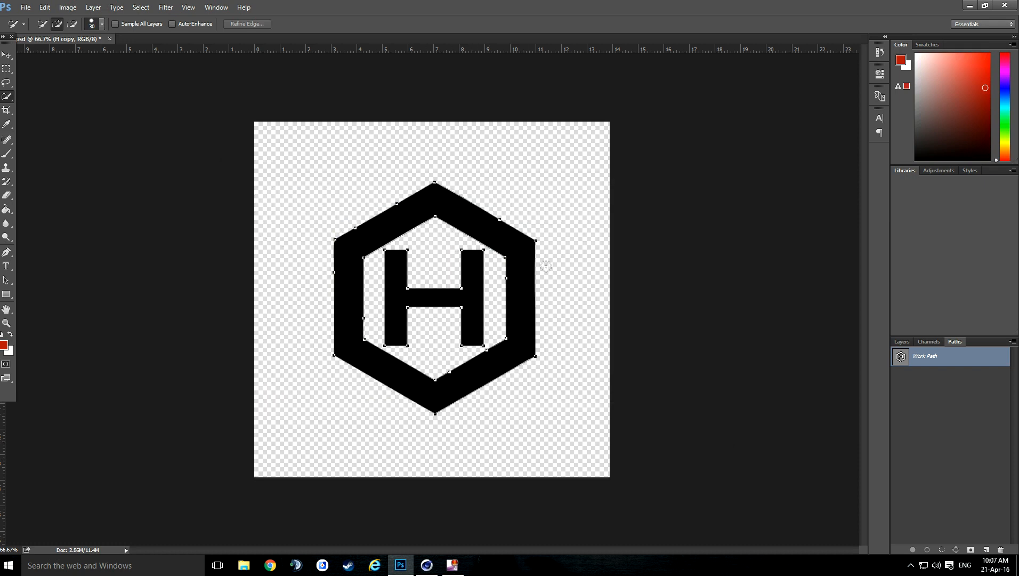
Step: Switch to Cinema 4D and merge logo.ai from the Desktop into the open scene with the default Illustrator import settings
{"action": "left_click", "coordinate": [426, 565]}
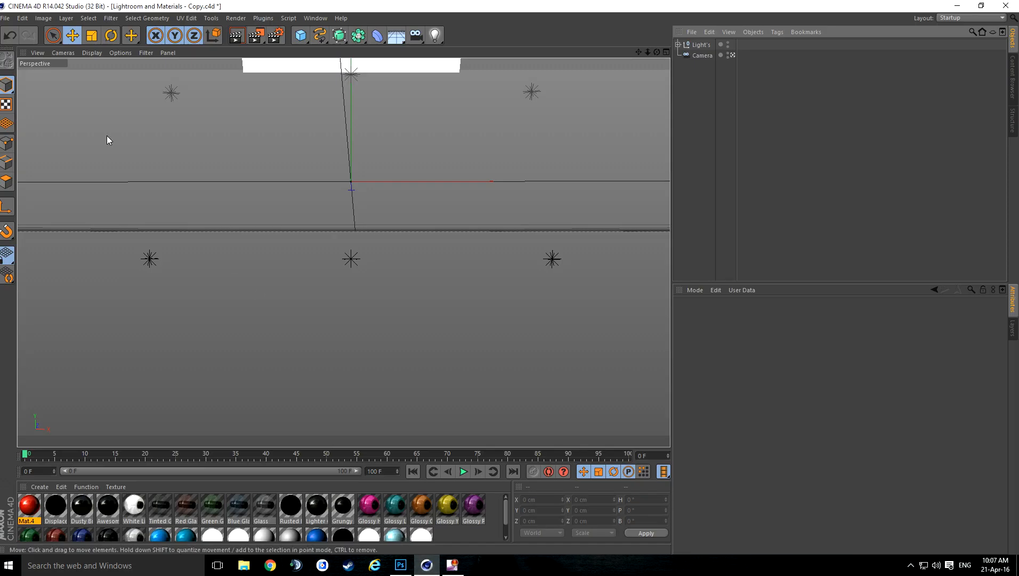
{"action": "left_click", "coordinate": [5, 19]}
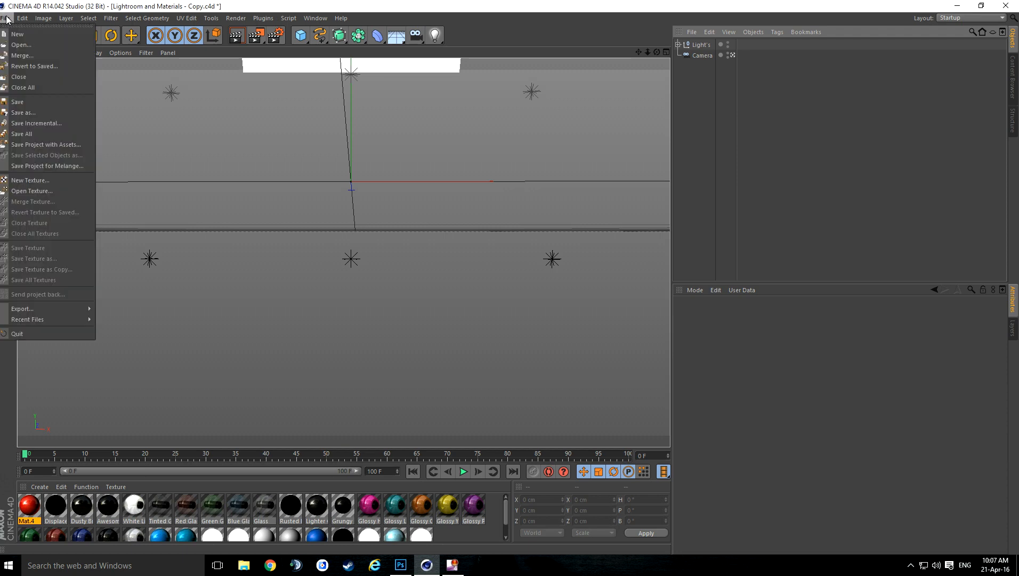
{"action": "left_click", "coordinate": [30, 54]}
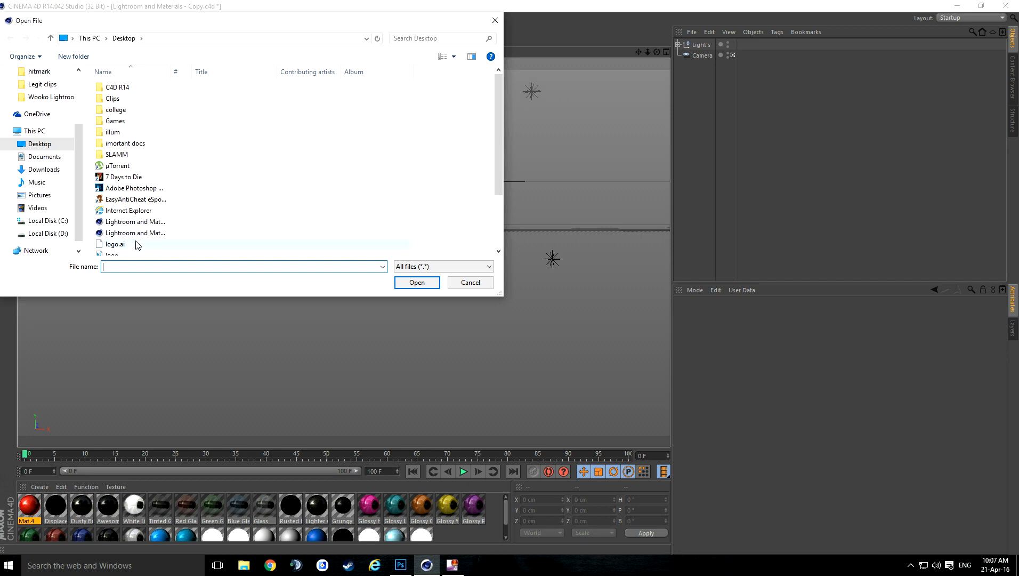
{"action": "scroll", "coordinate": [138, 245], "scroll_direction": "down", "scroll_amount": 1}
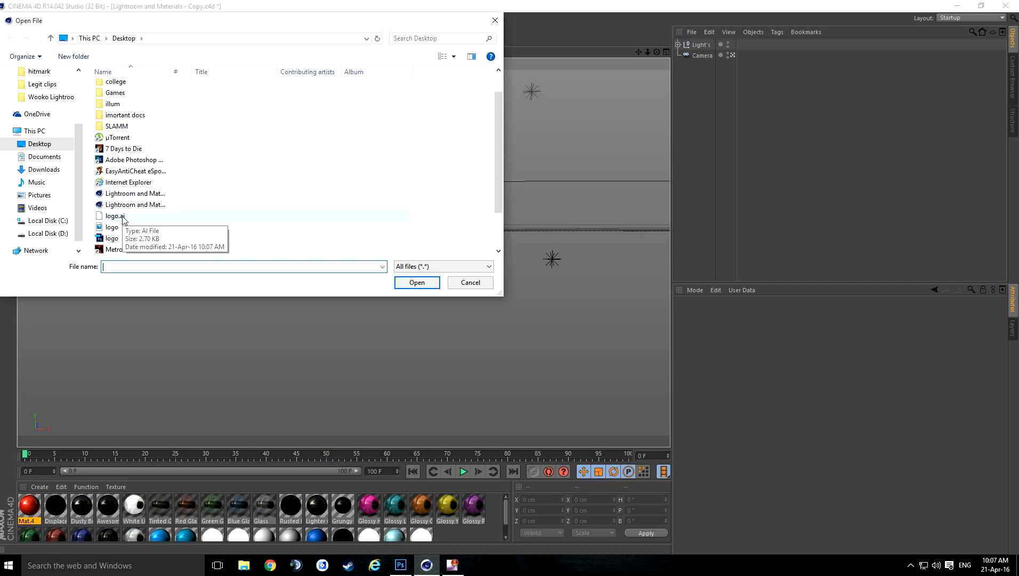
{"action": "left_click", "coordinate": [124, 217]}
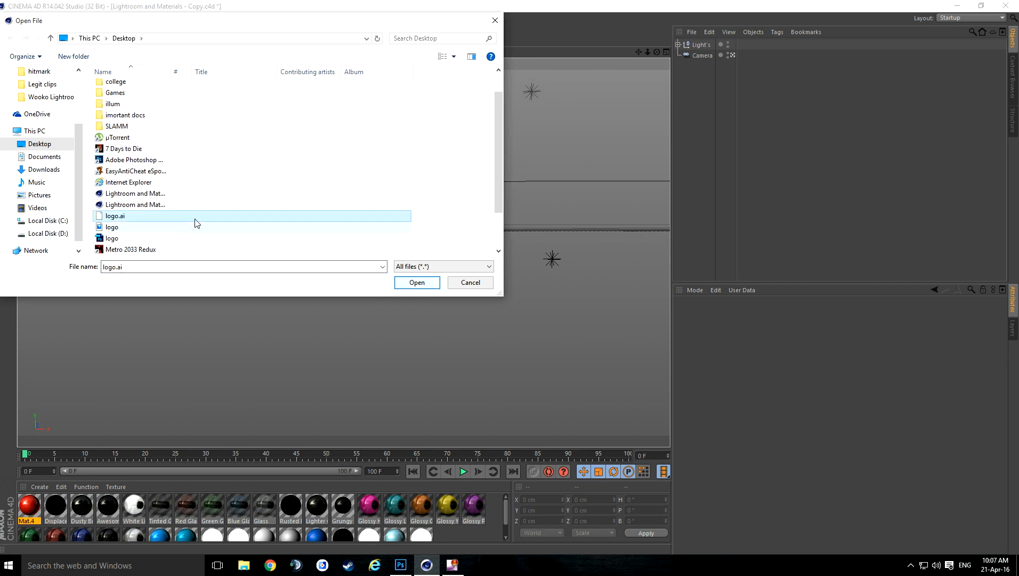
{"action": "left_click", "coordinate": [418, 283]}
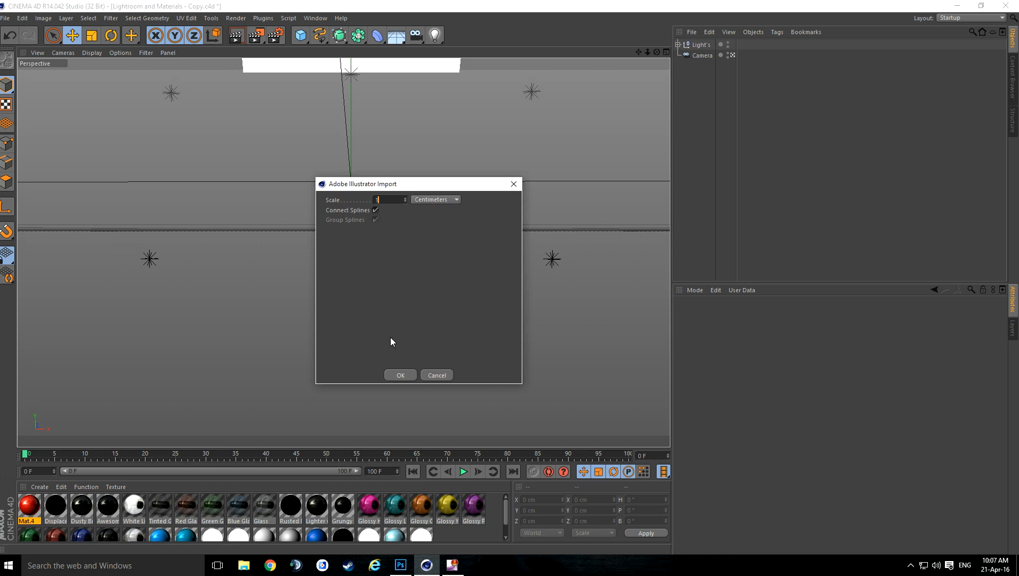
{"action": "left_click", "coordinate": [401, 374]}
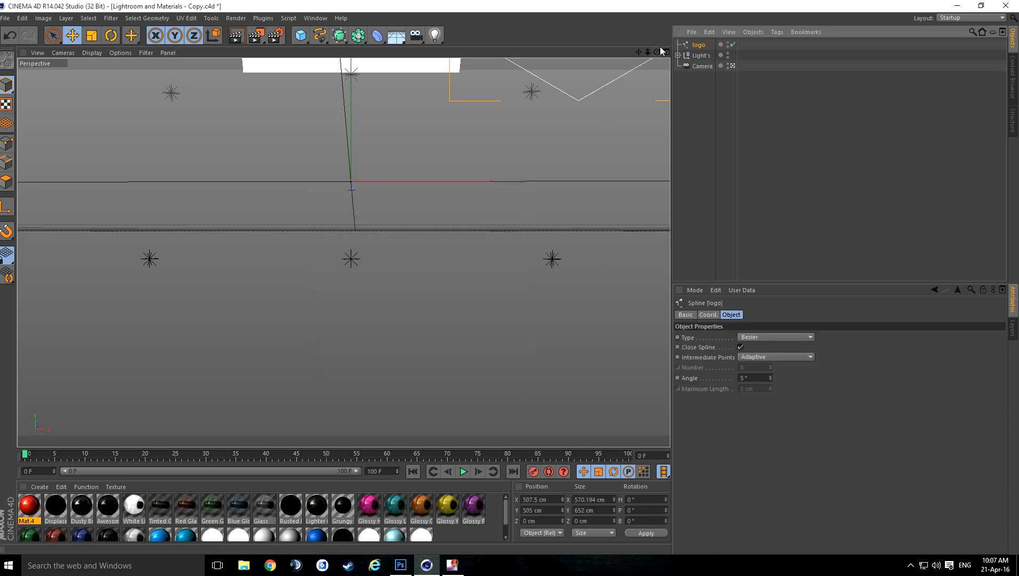
Step: Move the logo spline down and across to the middle of the light setup, at about X 3 cm and Y -81 cm
{"action": "scroll", "coordinate": [613, 176], "scroll_direction": "down", "scroll_amount": 2}
{"action": "left_click_drag", "start_coordinate": [639, 52], "coordinate": [486, 268]}
{"action": "left_click_drag", "start_coordinate": [437, 94], "coordinate": [436, 315]}
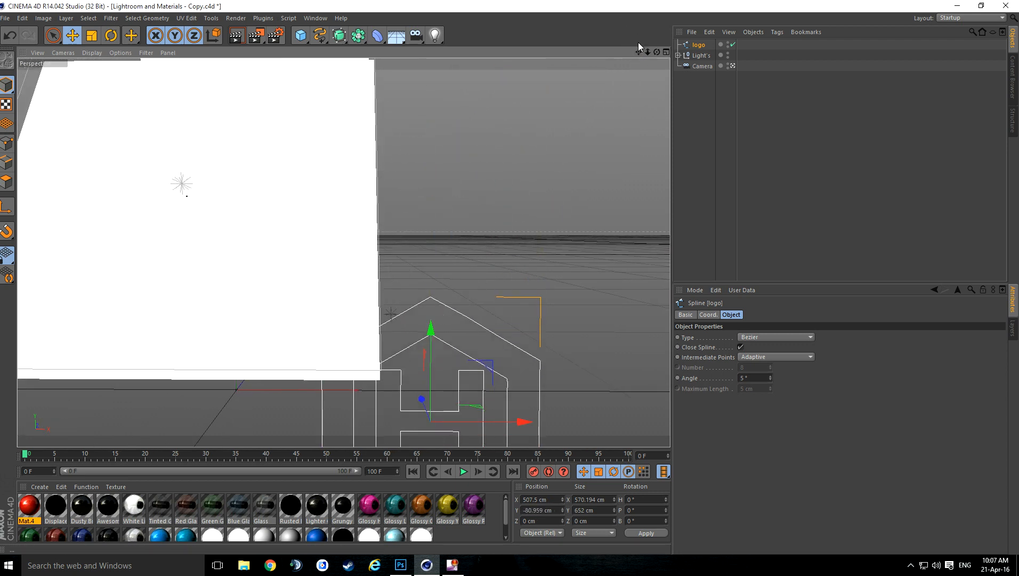
{"action": "left_click_drag", "start_coordinate": [639, 52], "coordinate": [651, 1]}
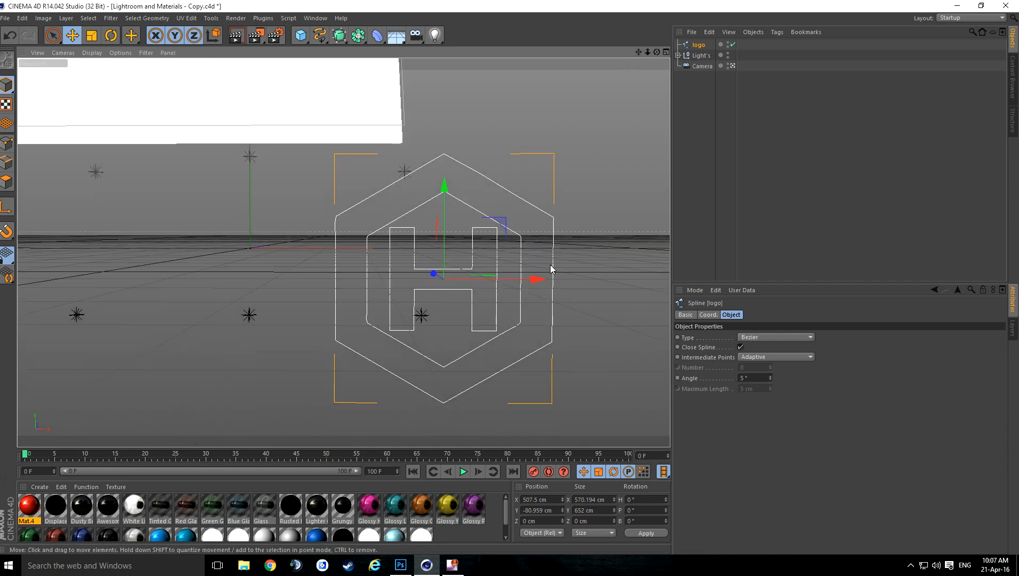
{"action": "left_click_drag", "start_coordinate": [536, 279], "coordinate": [316, 280]}
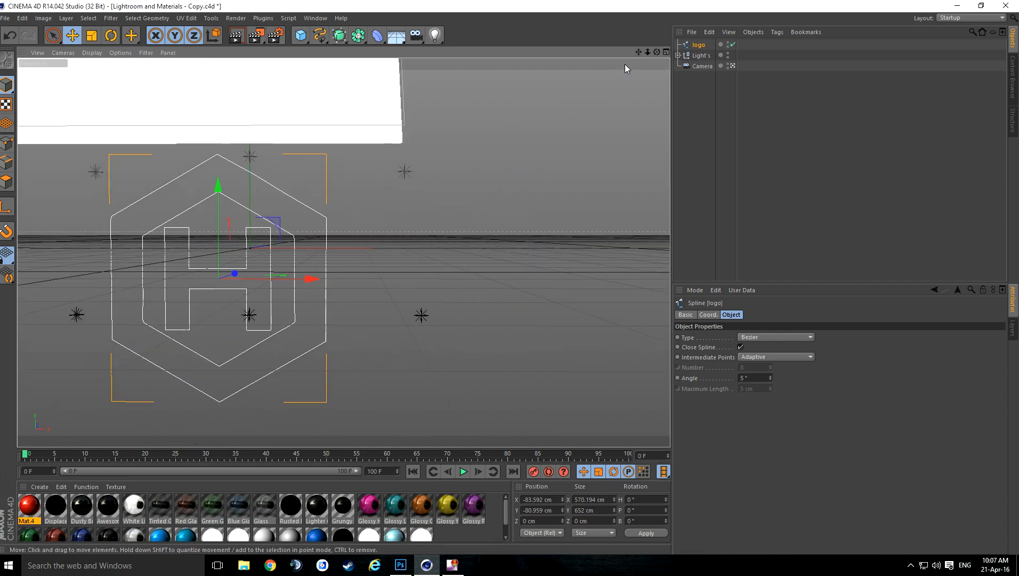
{"action": "left_click_drag", "start_coordinate": [644, 52], "coordinate": [661, 49]}
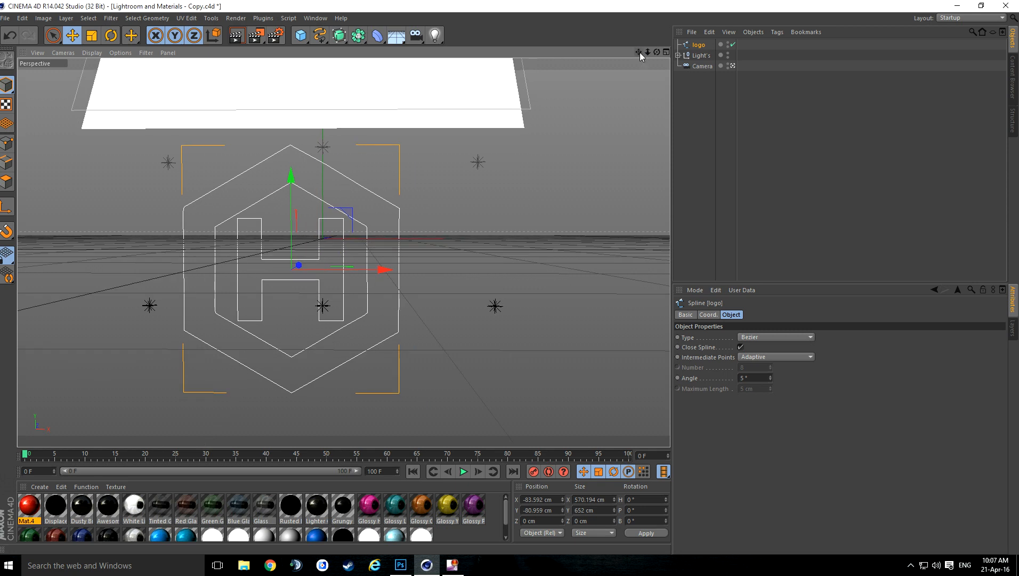
{"action": "left_click_drag", "start_coordinate": [383, 270], "coordinate": [415, 271]}
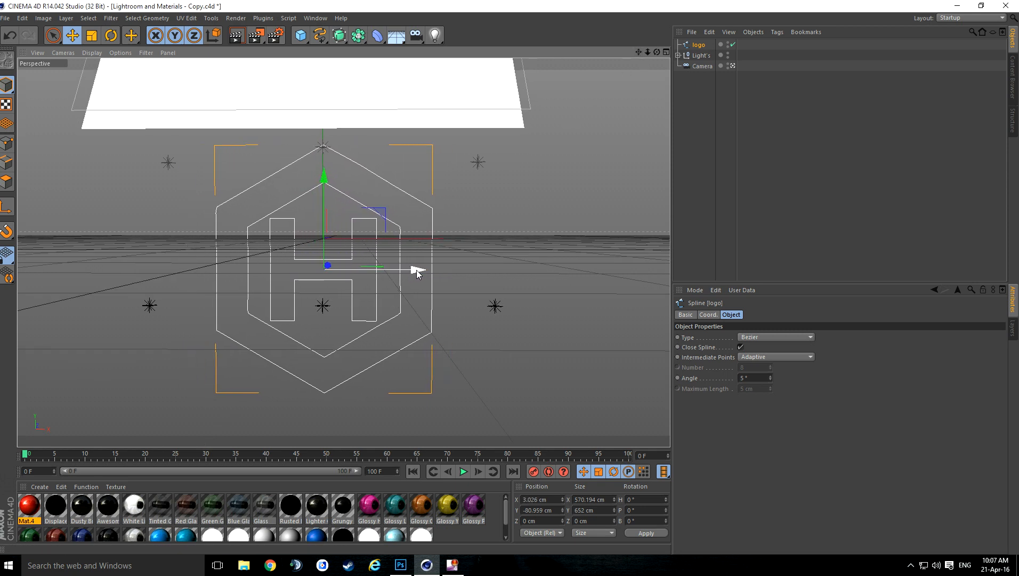
{"action": "left_click", "coordinate": [770, 189]}
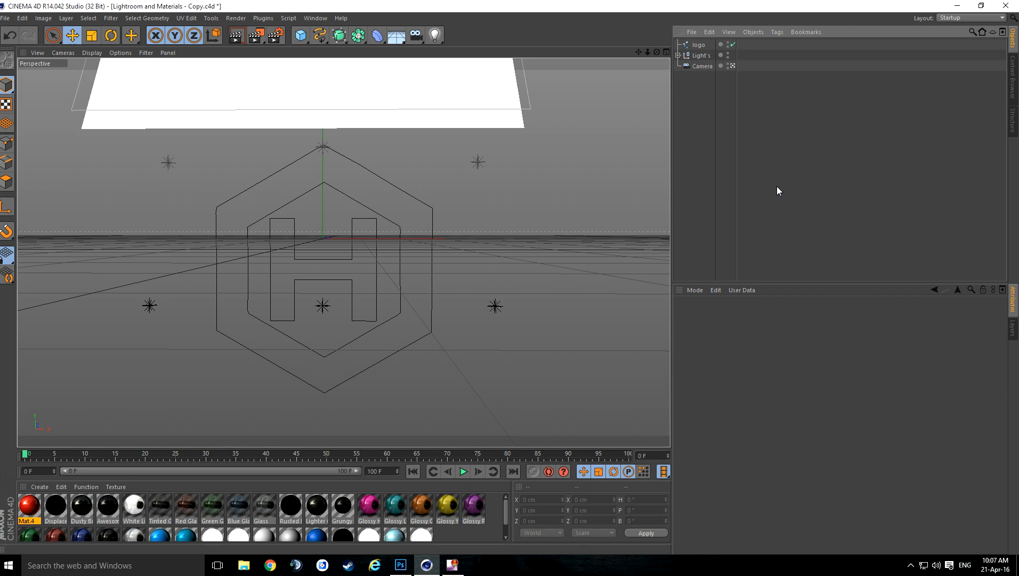
Step: Add an Extrude NURBS object and make the logo spline its child
{"action": "left_click", "coordinate": [341, 41]}
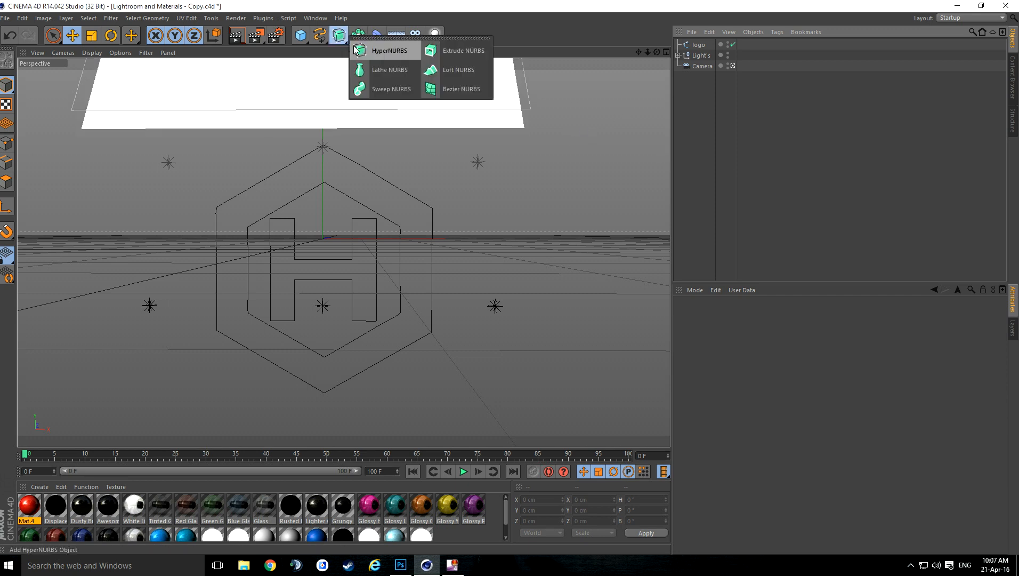
{"action": "left_click", "coordinate": [465, 51]}
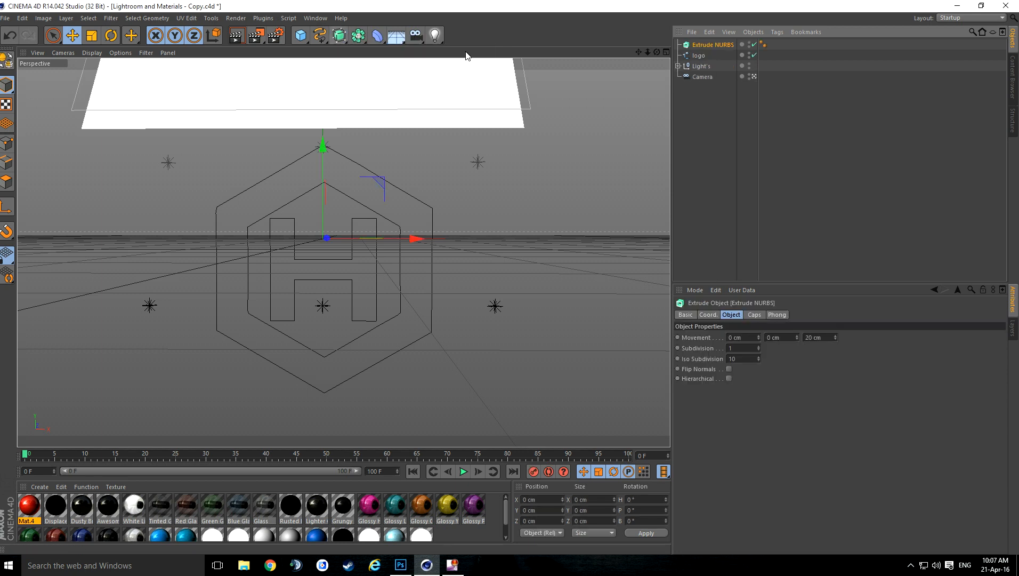
{"action": "left_click", "coordinate": [710, 55]}
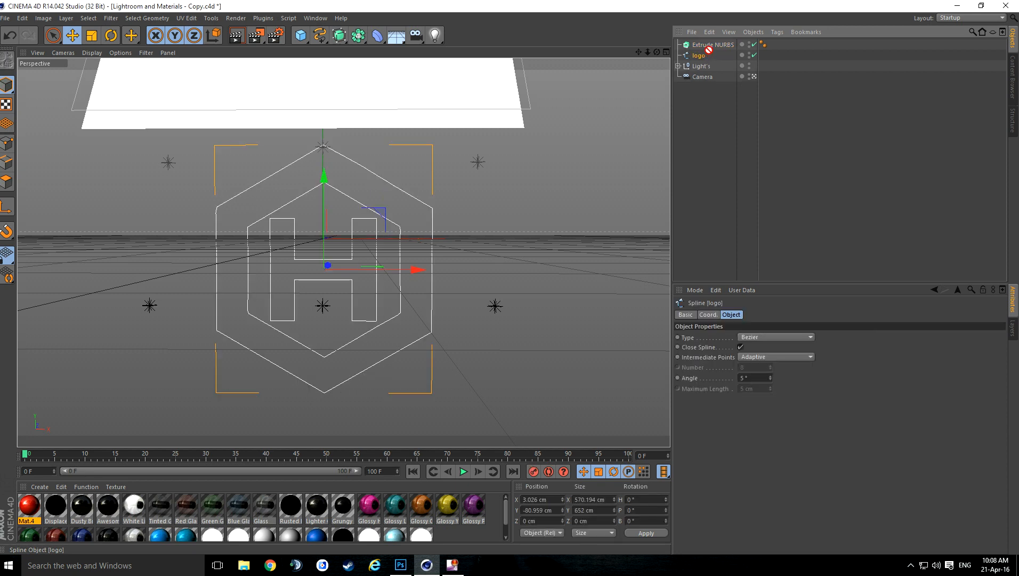
{"action": "left_click_drag", "start_coordinate": [708, 49], "coordinate": [712, 47]}
{"action": "left_click_drag", "start_coordinate": [712, 47], "coordinate": [714, 46]}
{"action": "left_click_drag", "start_coordinate": [716, 46], "coordinate": [716, 46]}
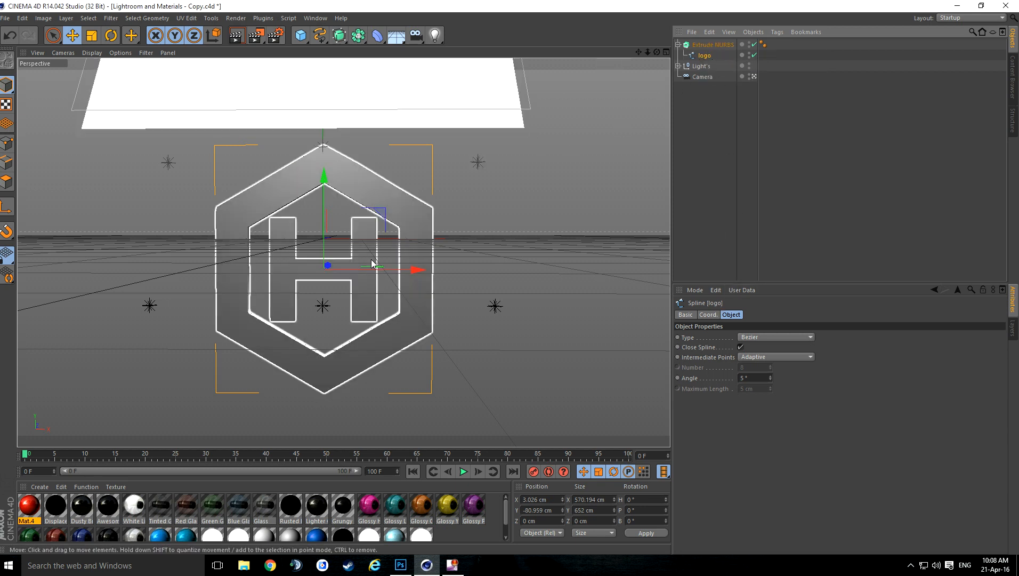
Step: Set the Extrude NURBS movement along Z to 100 cm to thicken the logo
{"action": "left_click", "coordinate": [721, 43]}
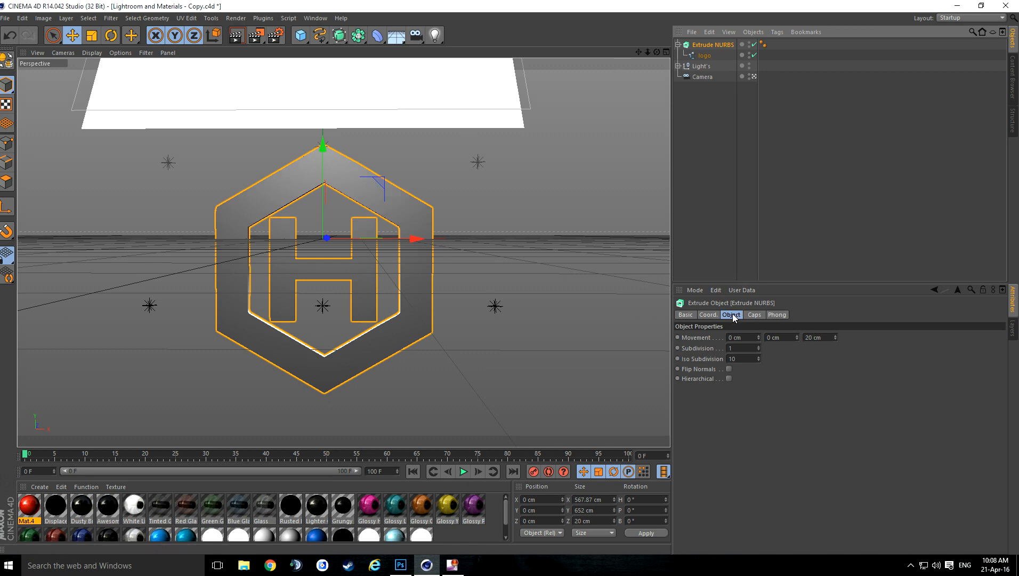
{"action": "left_click", "coordinate": [811, 337]}
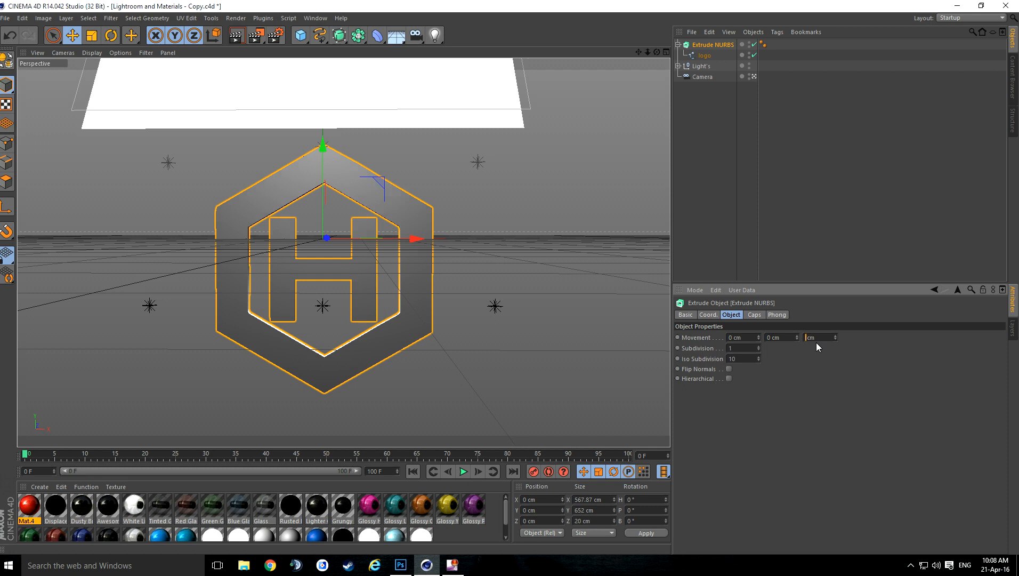
{"action": "left_click", "coordinate": [811, 407]}
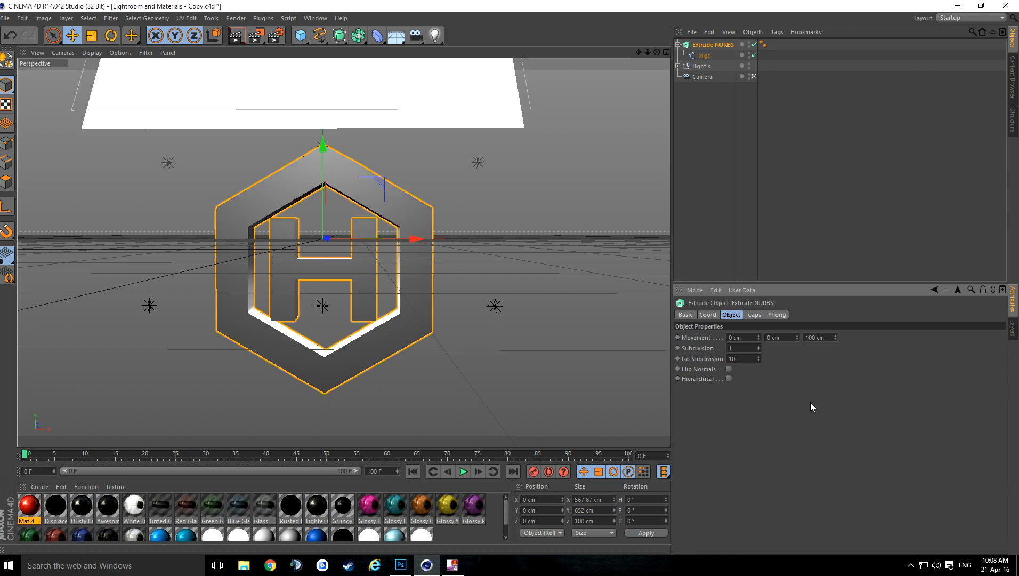
{"action": "mouse_move", "coordinate": [657, 52]}
{"action": "left_mouse_down"}
{"action": "mouse_move", "coordinate": [657, 96]}
{"action": "mouse_move", "coordinate": [658, 69]}
{"action": "mouse_move", "coordinate": [693, 50]}
{"action": "mouse_move", "coordinate": [657, 55]}
{"action": "left_mouse_up"}
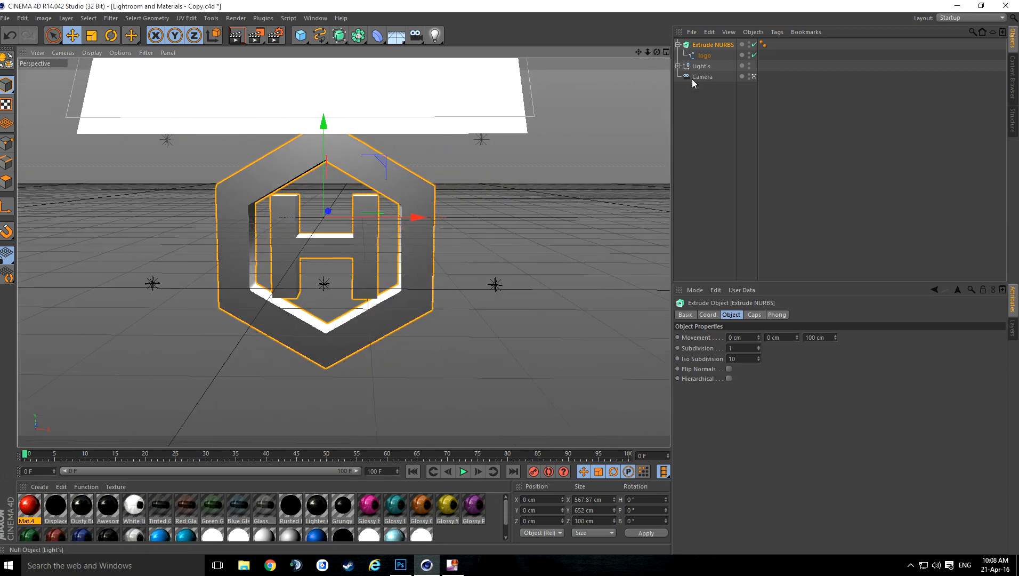
{"action": "left_click", "coordinate": [719, 171]}
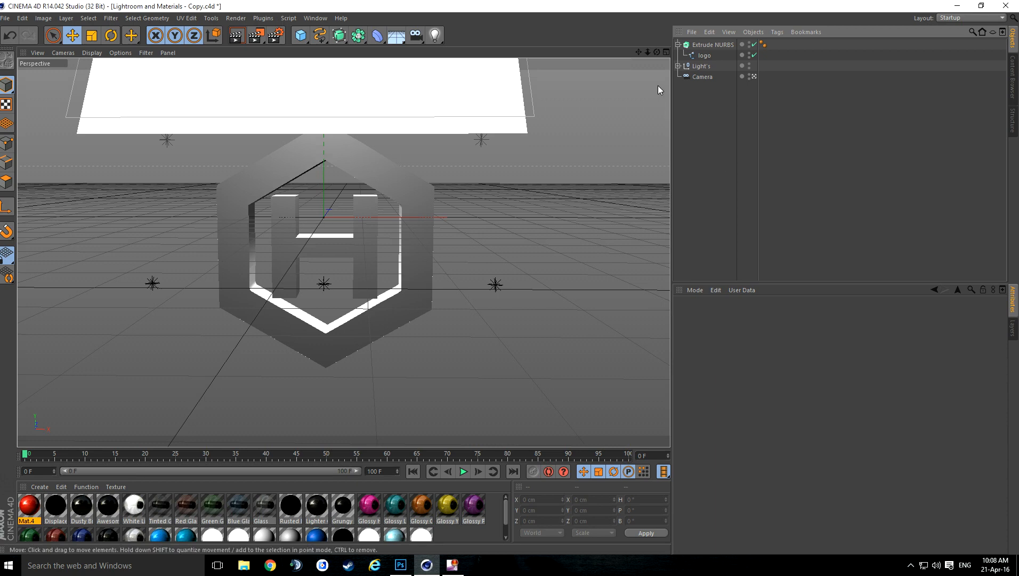